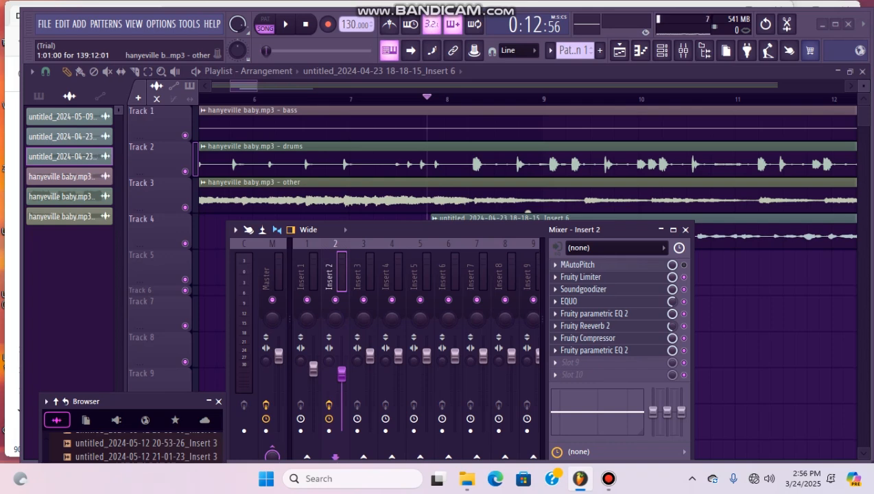
Select mixer Insert 2 and inspect the MAutoPitch key, speed and scale settings in its first effect slot
left_click(300, 274)
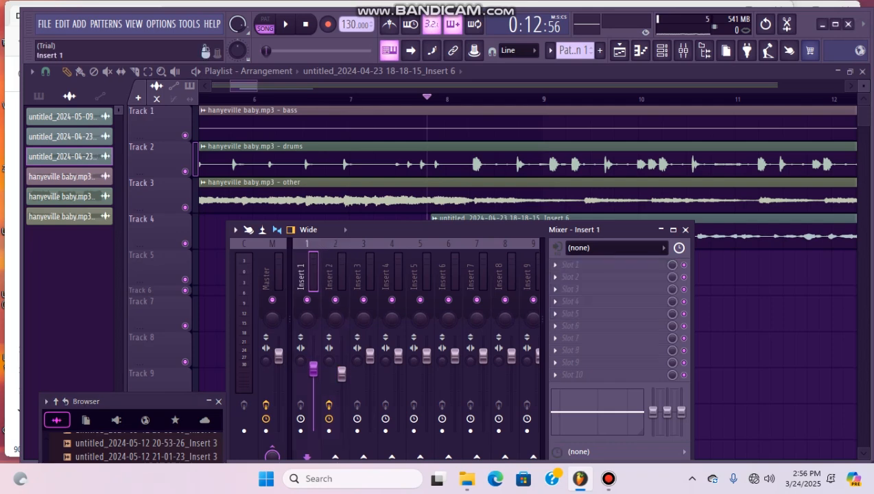
left_click(329, 275)
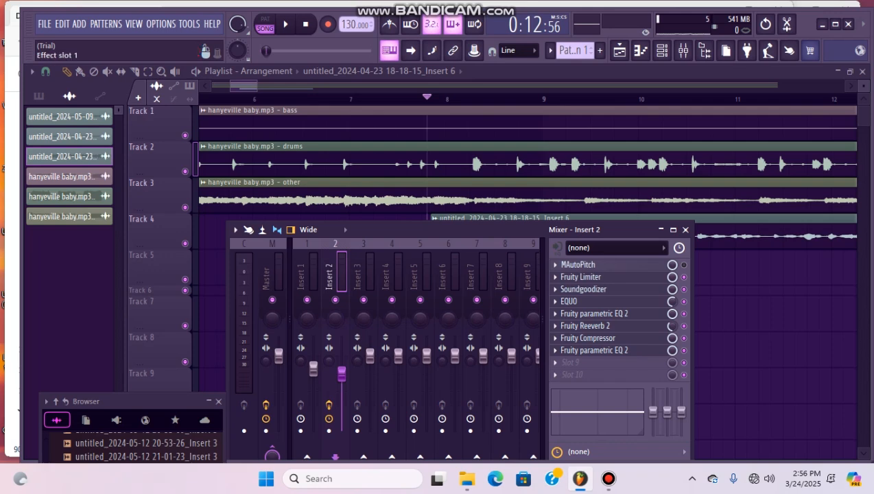
left_click(578, 265)
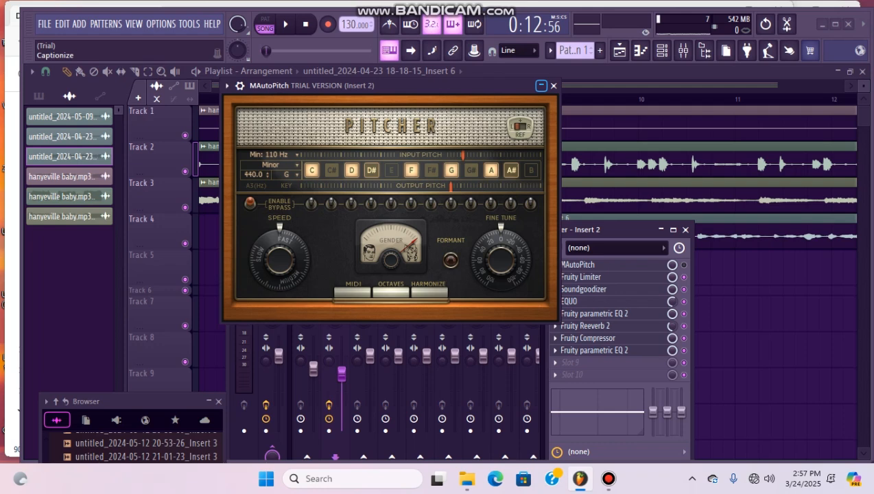
left_click(542, 85)
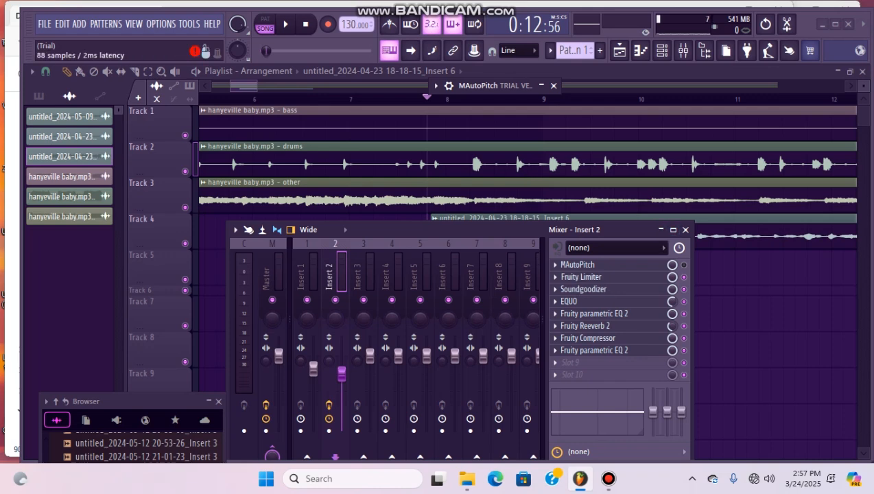
Inspect the Fruity Limiter, Soundgoodizer and EQUO effects on Insert 2, collapsing the plugin windows after viewing
left_click(581, 277)
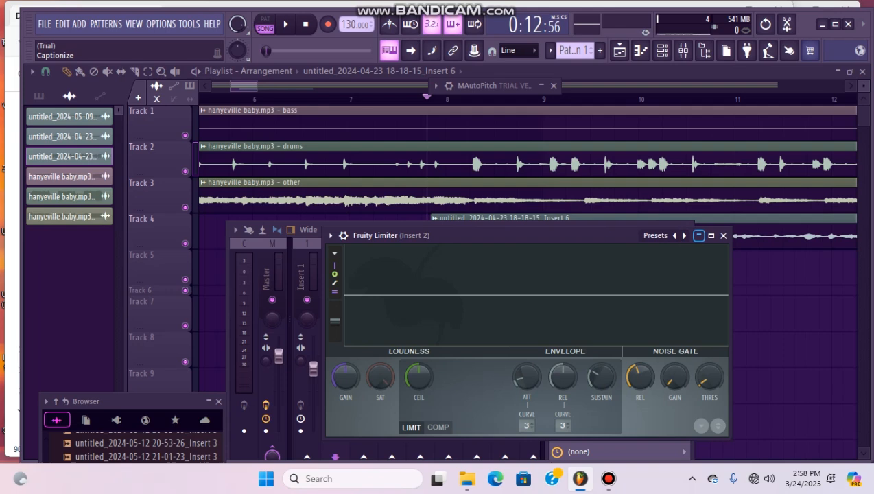
left_click(698, 236)
left_click(587, 288)
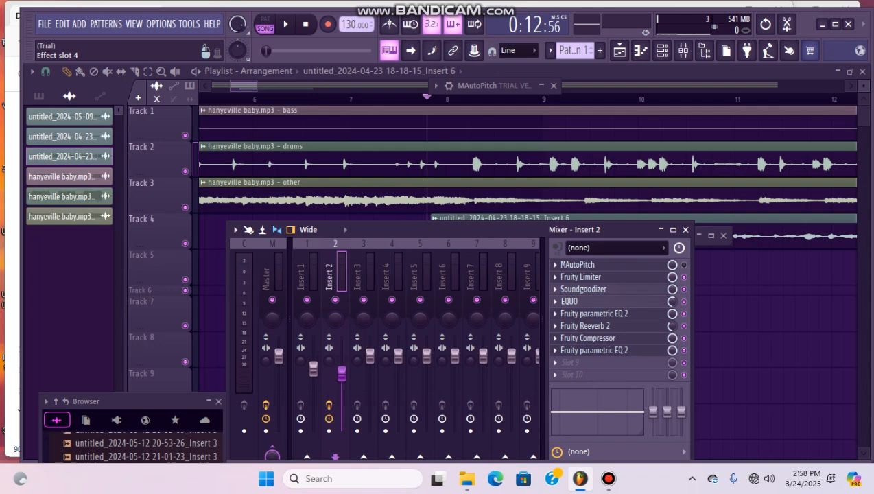
left_click(577, 301)
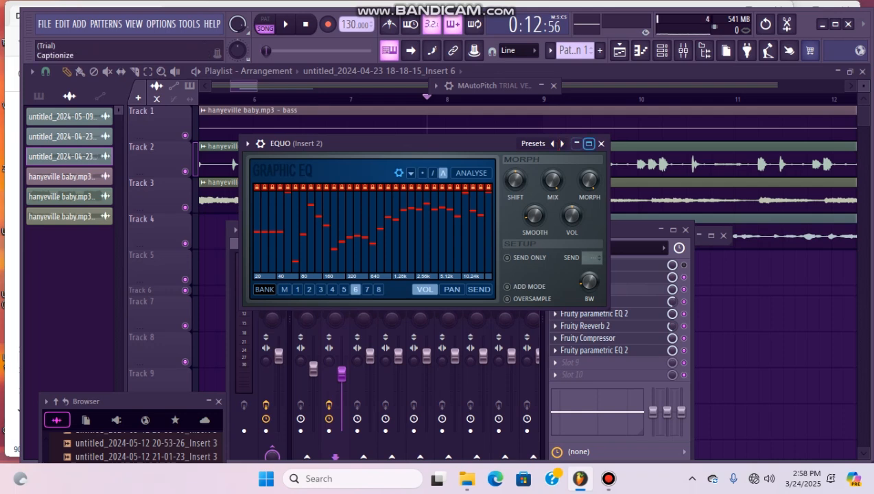
left_click(577, 144)
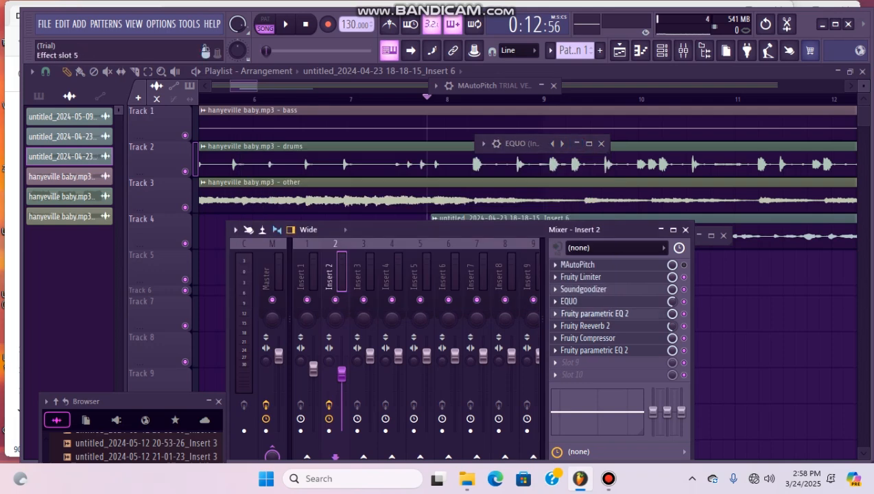
Inspect the equalizer curve of the Fruity parametric EQ 2 in effect slot 5 of Insert 2
left_click(594, 314)
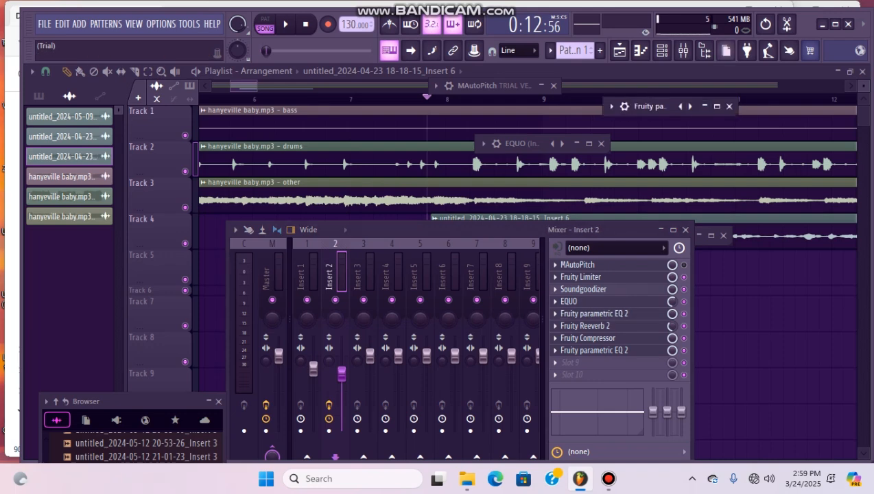
left_click(705, 106)
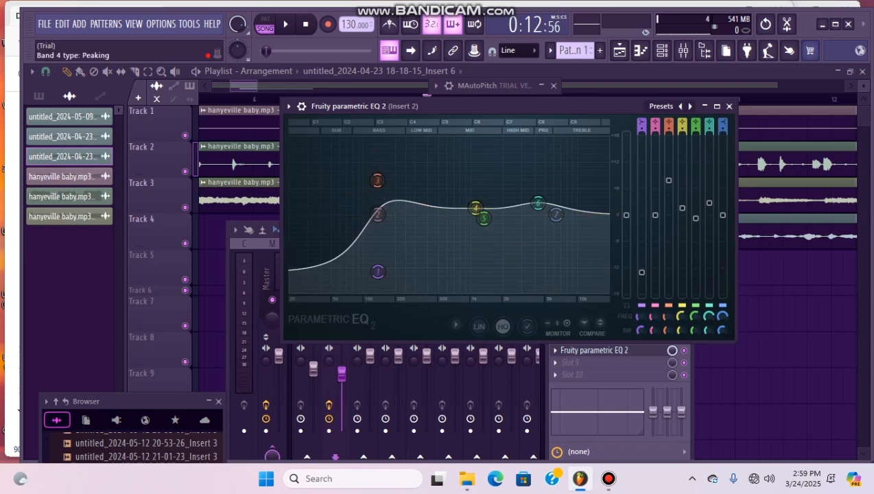
left_click(705, 106)
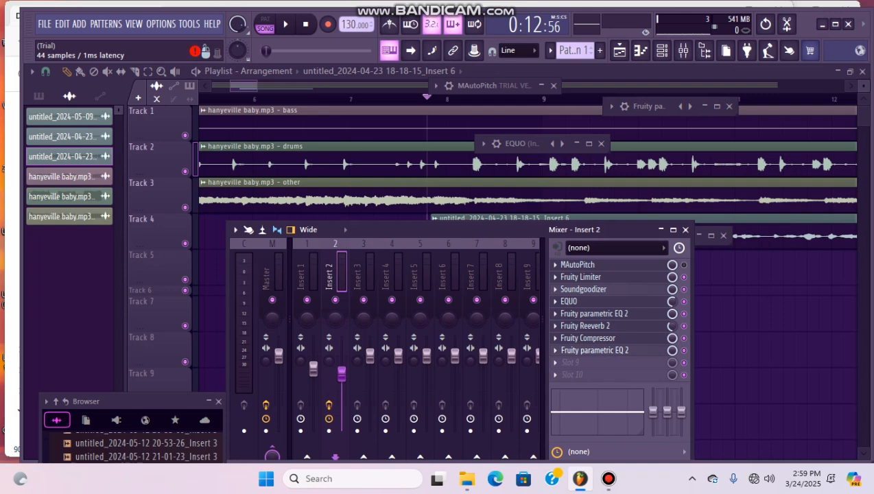
In slot 8's Fruity parametric EQ 2, narrow band 4 to 0%, boost it 18 dB near 744 Hz, and cut it by about 4 dB
left_click(596, 350)
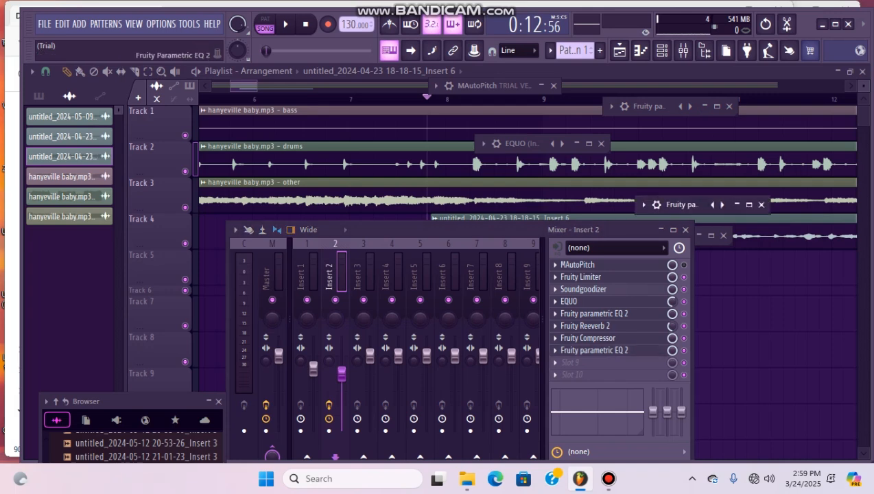
left_click(736, 205)
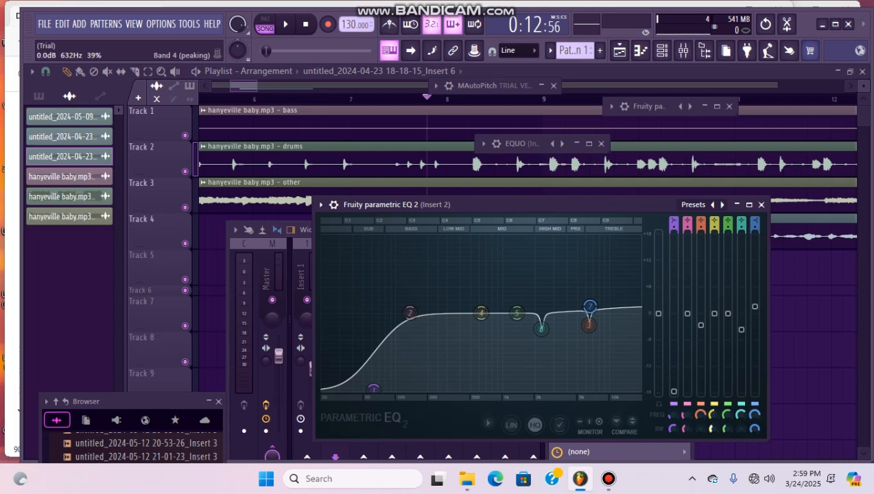
scroll(481, 313, "down", 8)
left_click_drag(481, 313, 488, 237)
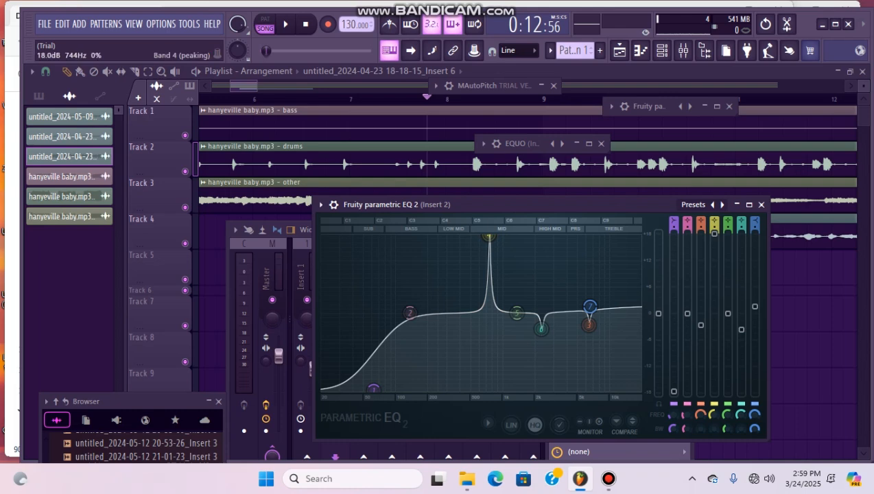
left_click_drag(489, 237, 489, 330)
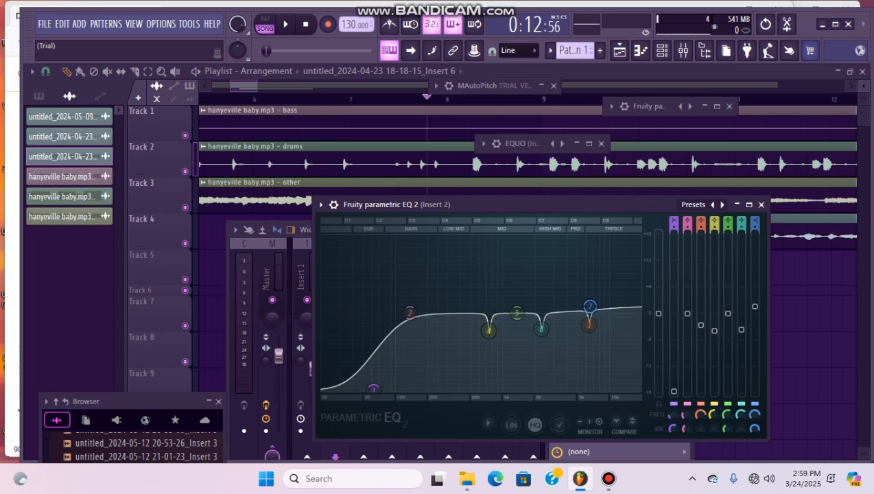
Reset band 4 of the slot 8 Fruity parametric EQ 2 and put its window away
right_click(488, 331)
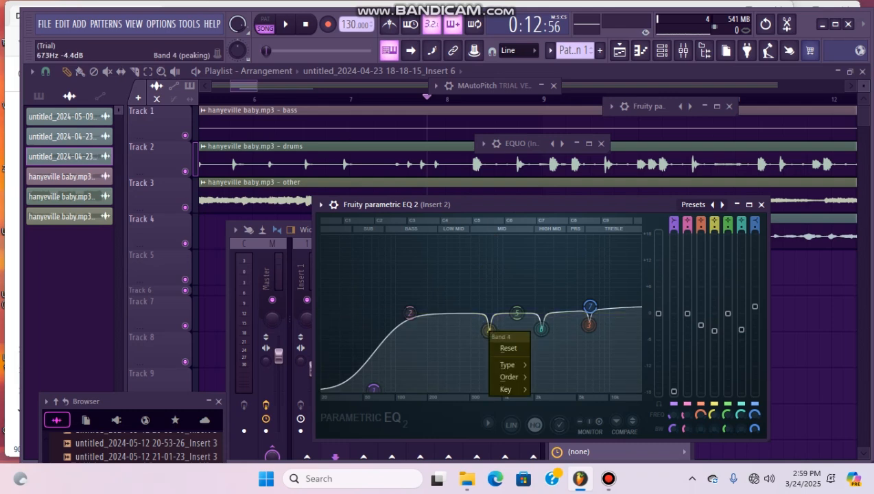
left_click(510, 348)
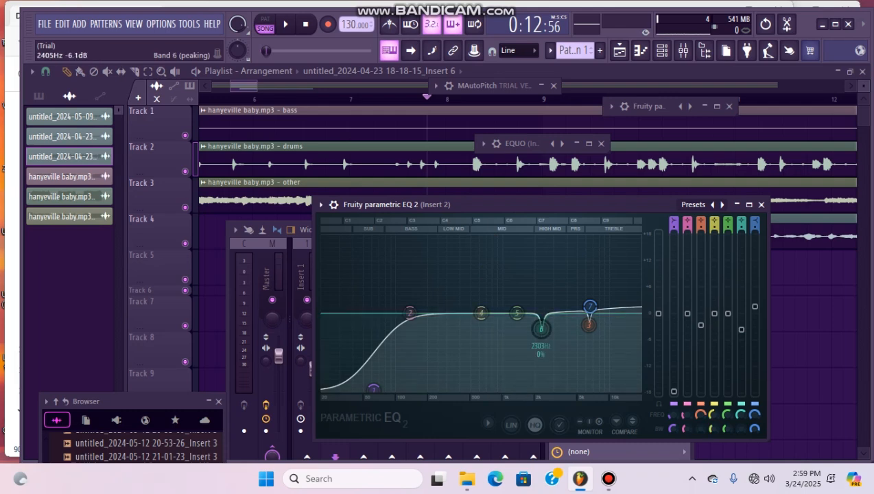
left_click(761, 204)
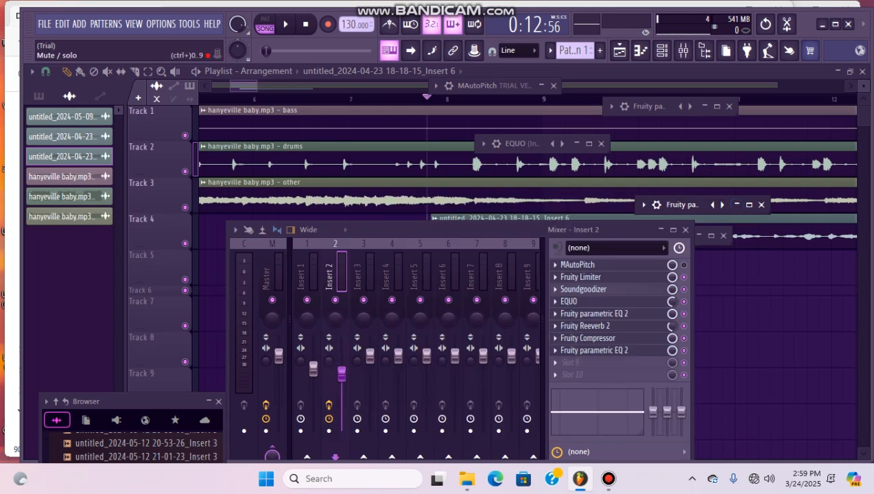
Inspect the Fruity Compressor and Fruity Reeverb 2 settings on Insert 2
left_click(589, 338)
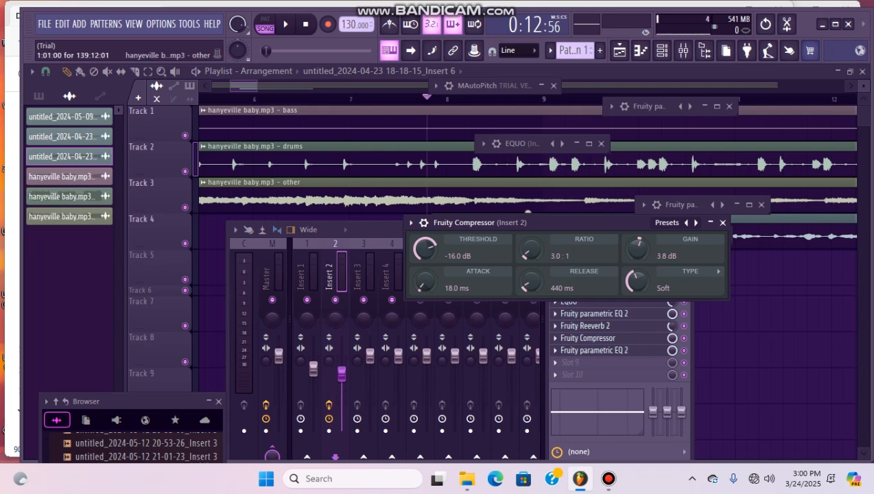
left_click(711, 223)
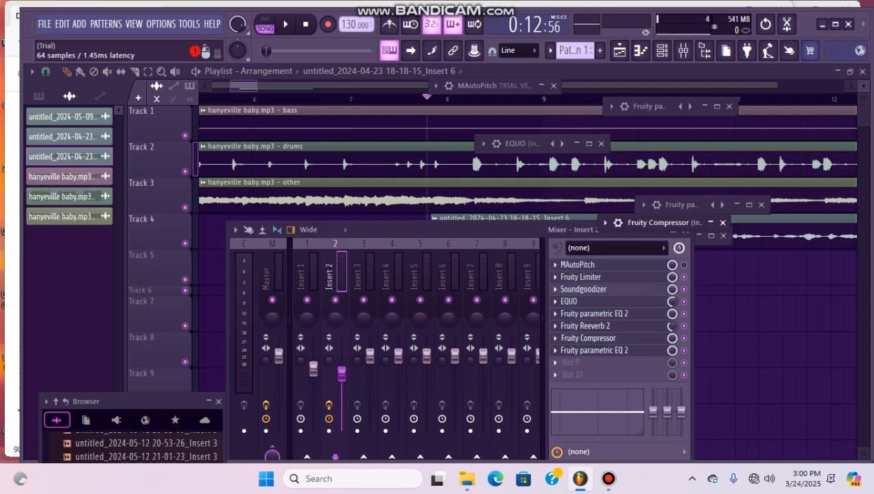
left_click(711, 222)
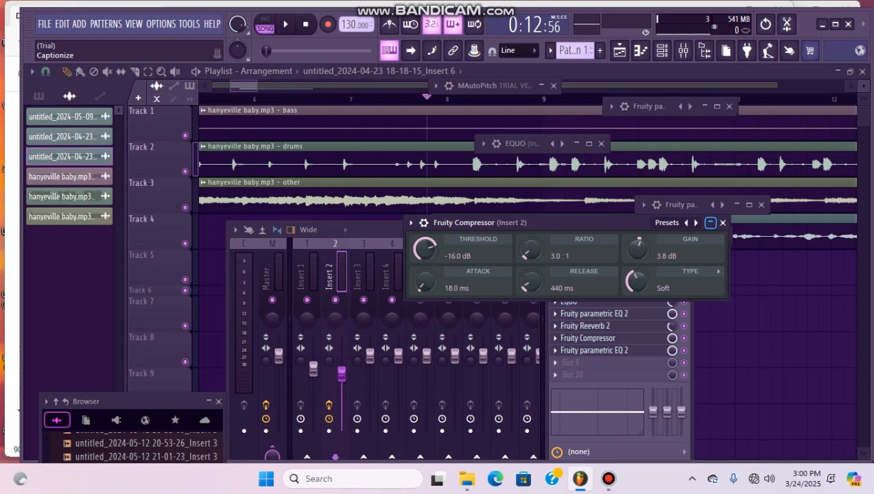
left_click(711, 222)
left_click(585, 326)
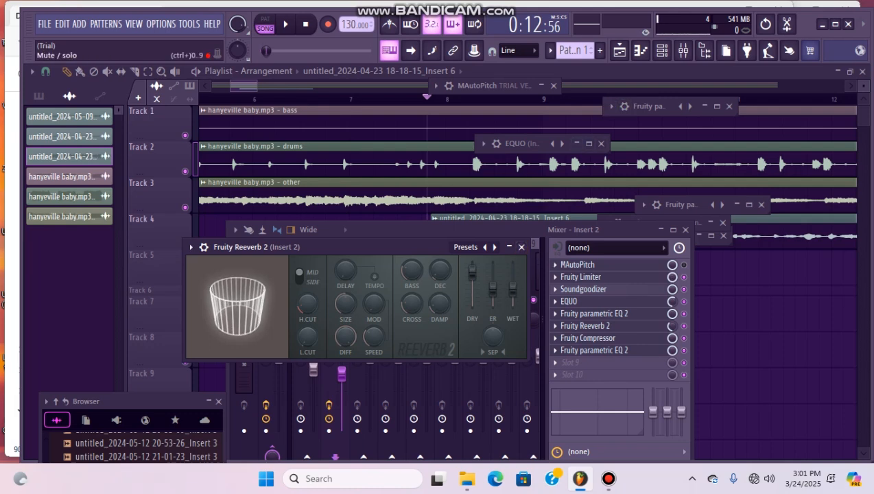
left_click(685, 277)
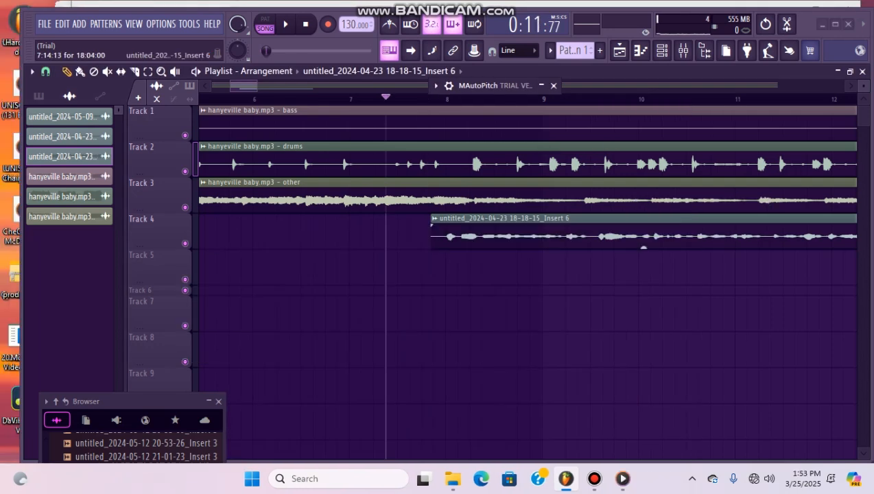
Play and stop the arrangement from bar 7, and replay it with the mixer open to check the levels
key("space")
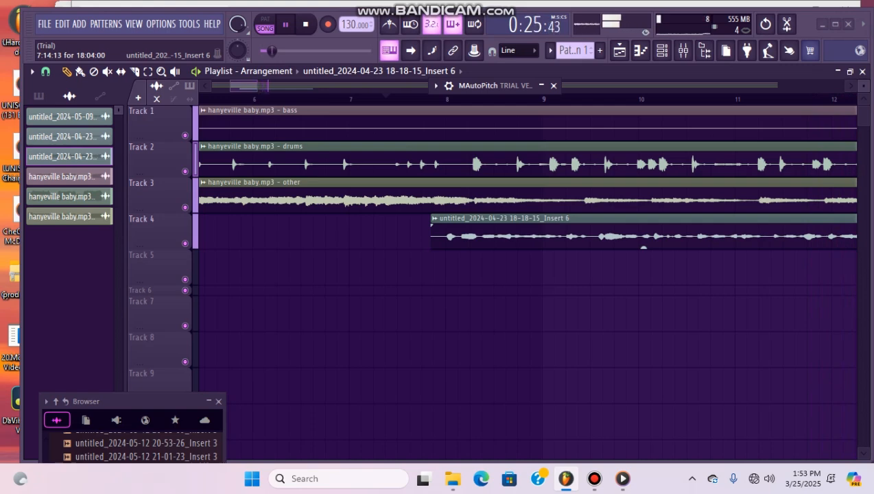
key("space")
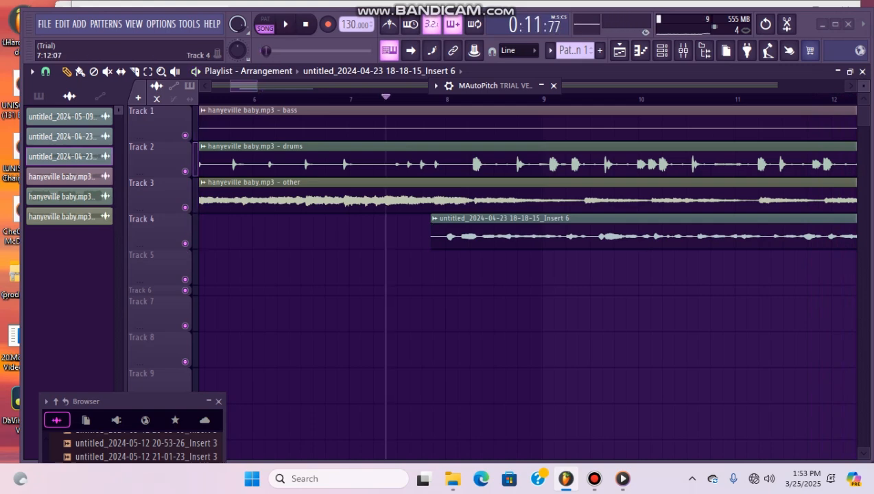
key("F9")
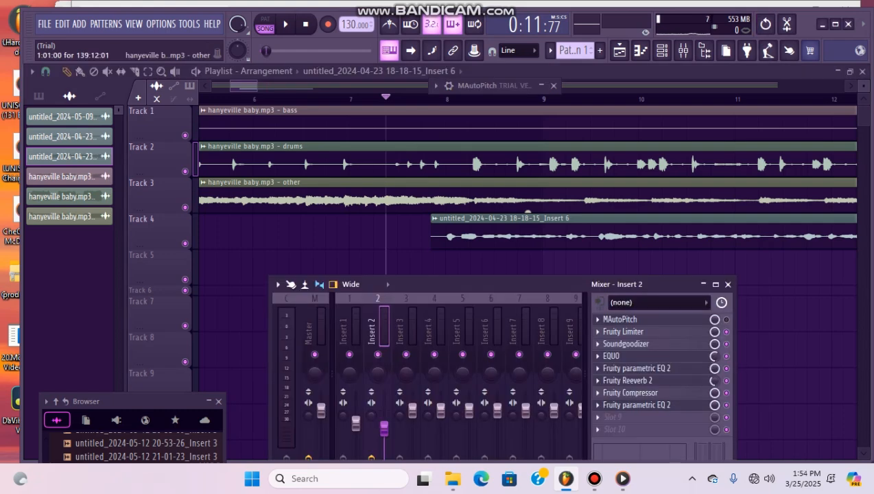
key("space")
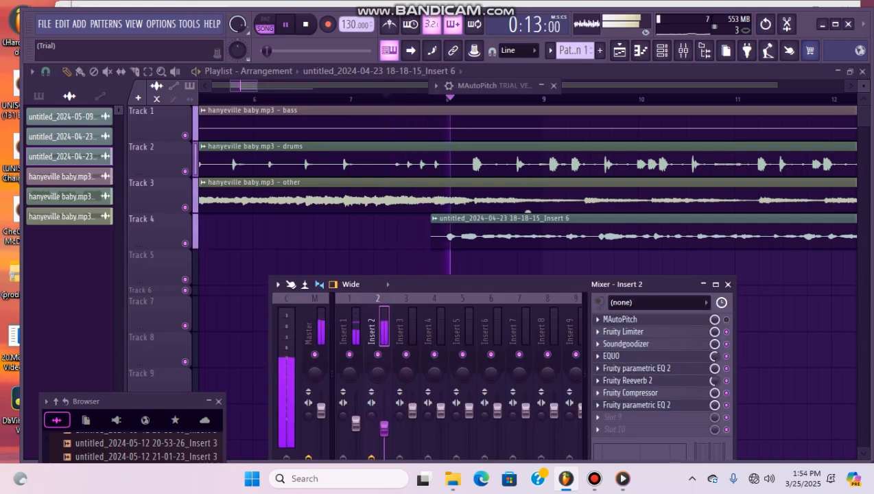